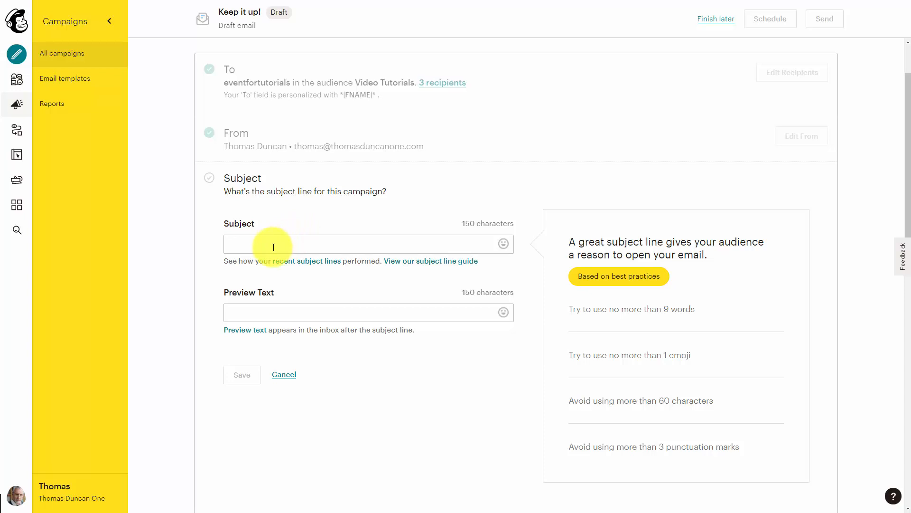
Step: Set the subject to 'How to Create Great Tutorials' and preview text to 'Actionable Instructions to Use Your Content'
click(274, 244)
text(How to Create Great Tutorials)
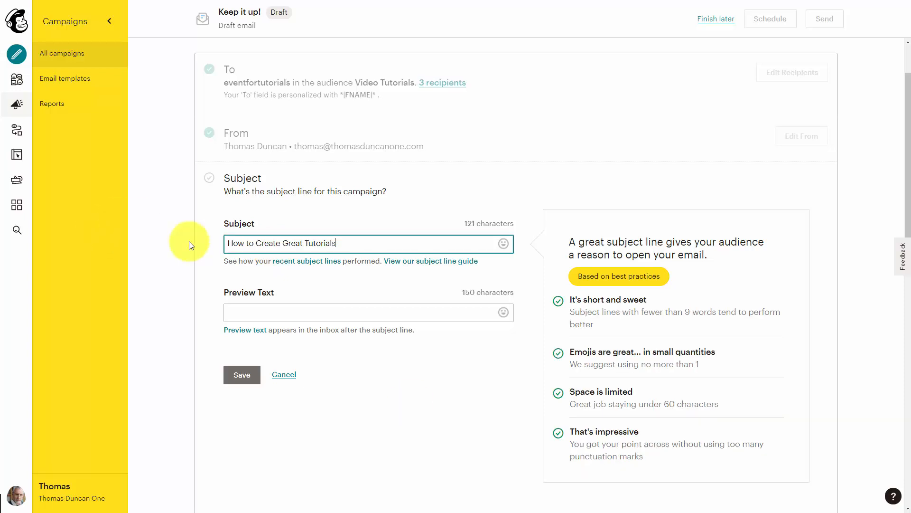
click(263, 312)
text(Actionable Instructions to Use Your Content)
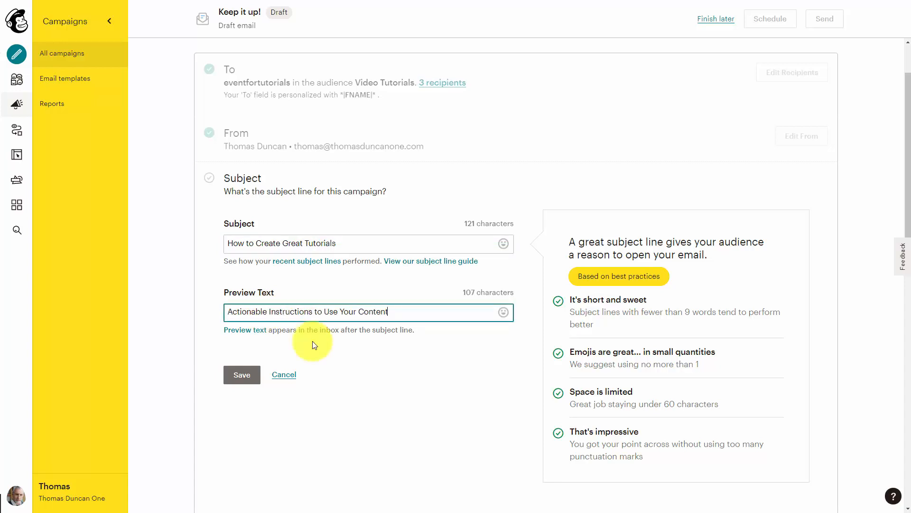
key(Return)
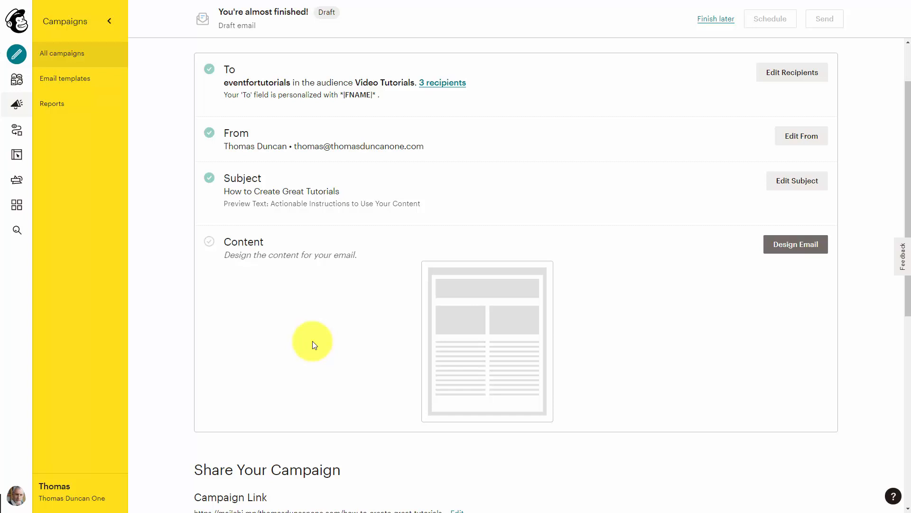
Step: Start designing the email and choose the Simple Text layout under Basic layouts
key(Return)
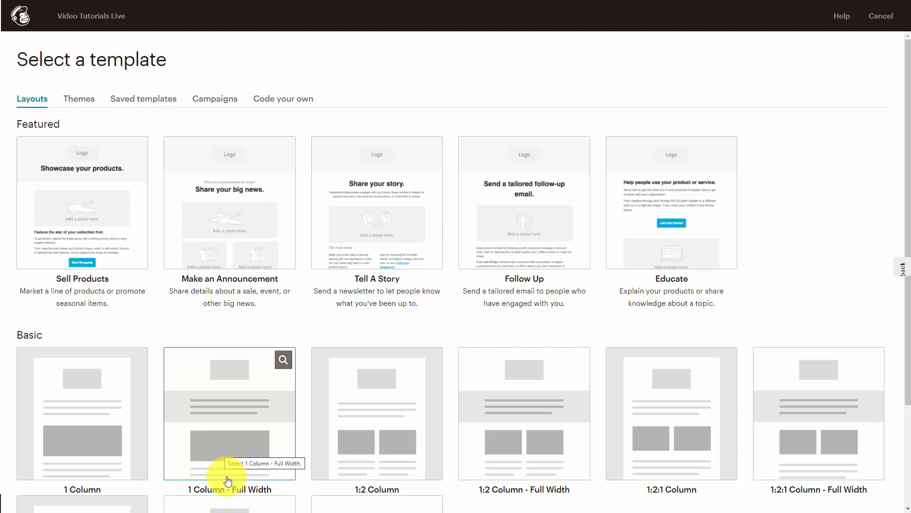
scroll(228, 480, down, 3)
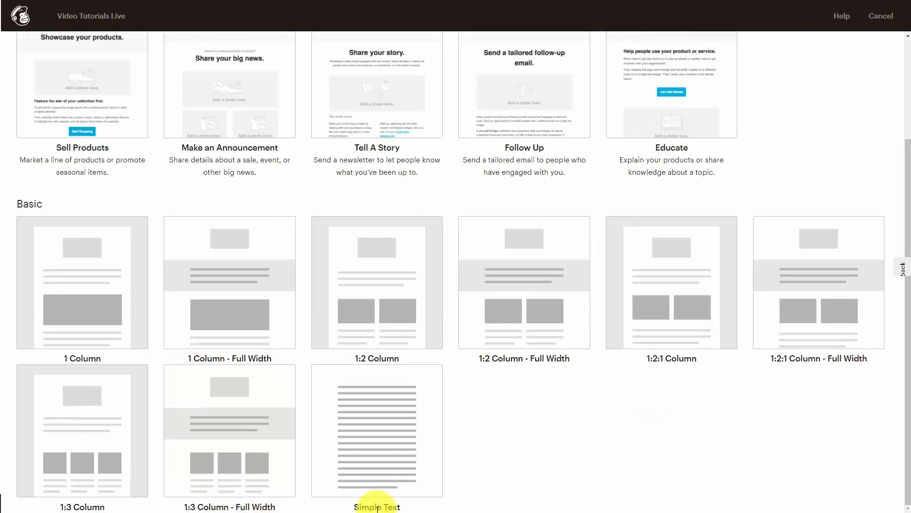
click(365, 434)
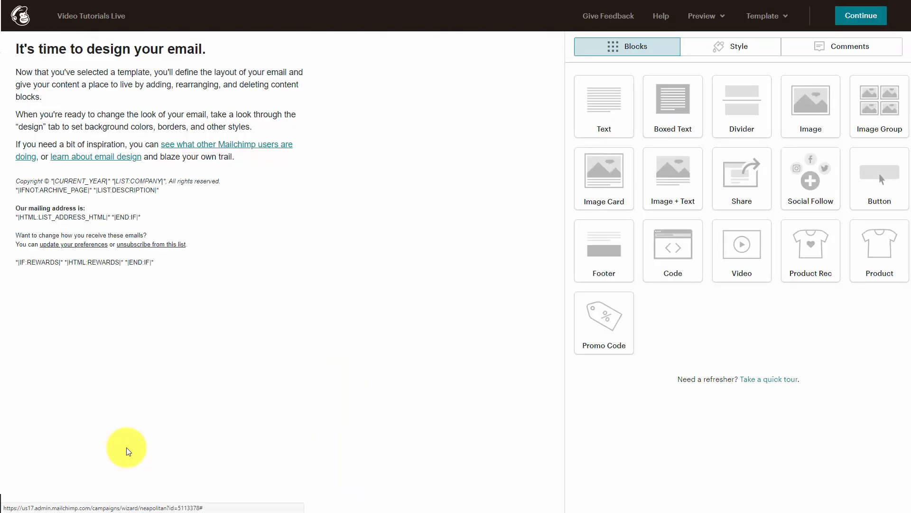
Step: Delete the heading, intro paragraphs and footer blocks, confirming each deletion
mouse_move(116, 122)
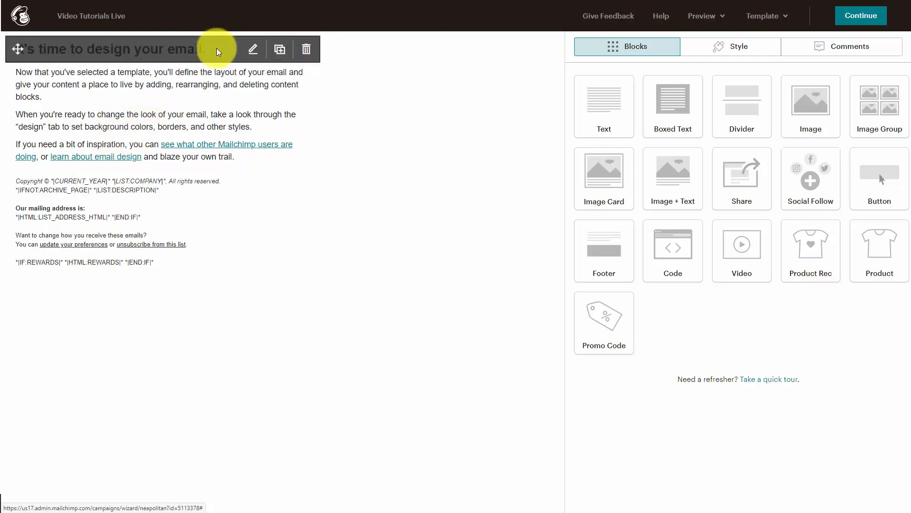
click(306, 51)
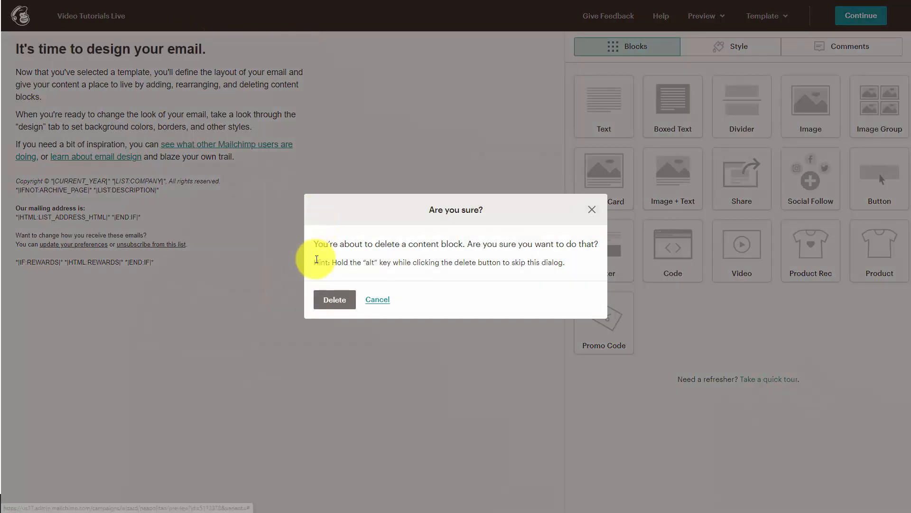
click(334, 300)
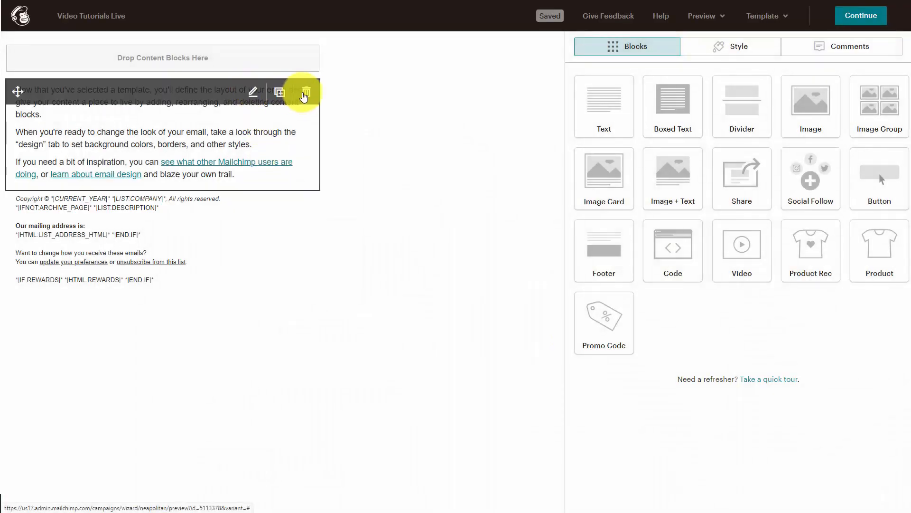
click(304, 92)
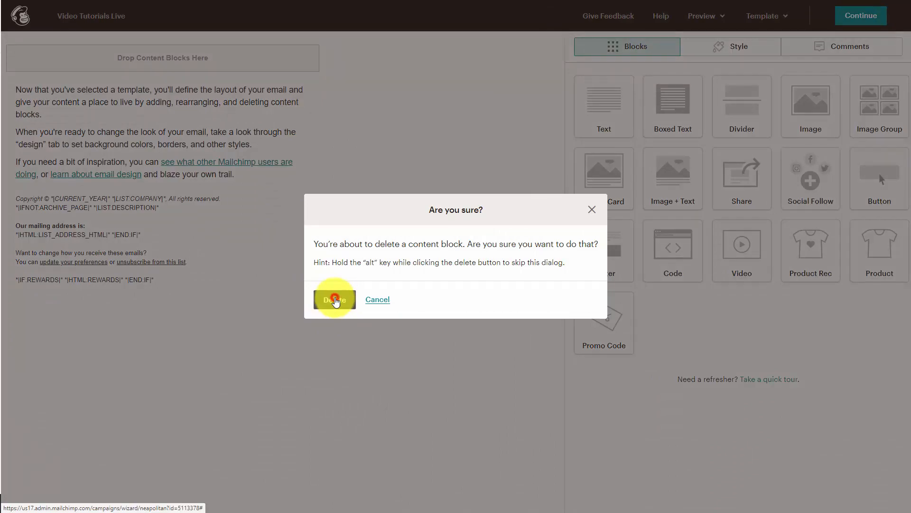
click(335, 301)
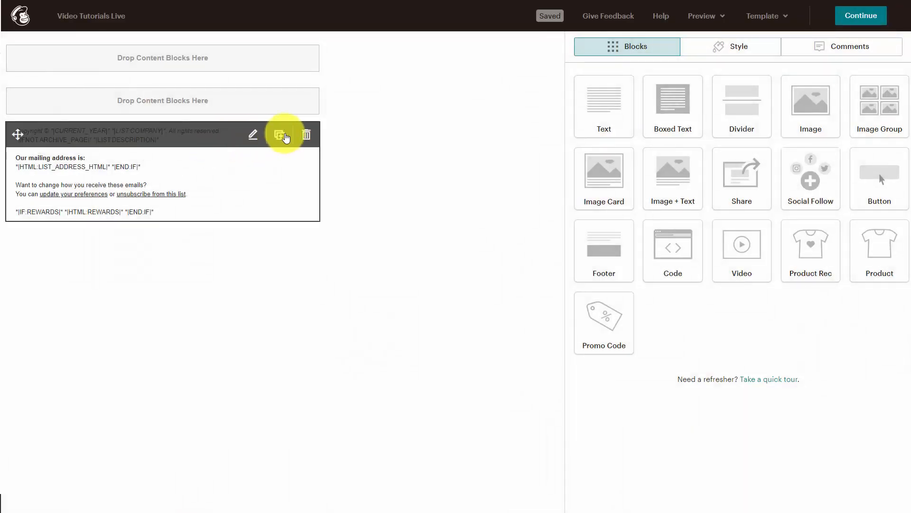
click(304, 135)
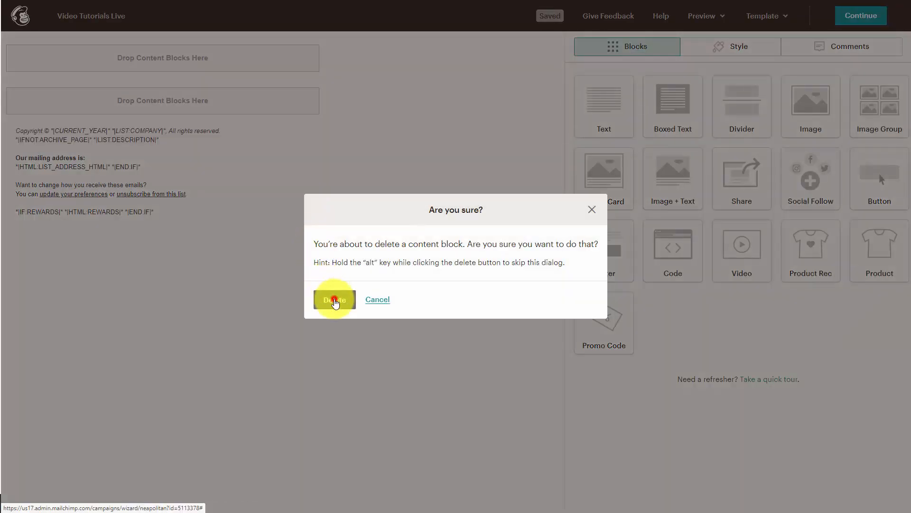
click(335, 301)
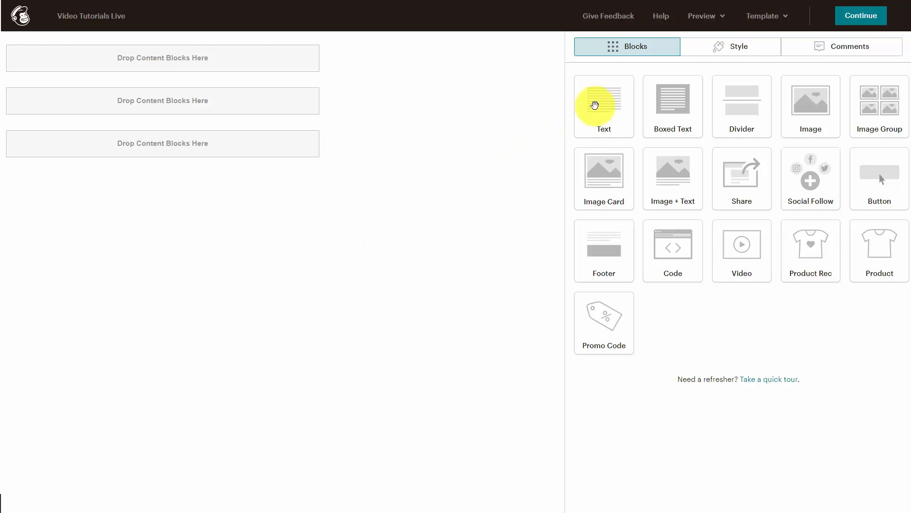
Step: Add a text block reading 'Now is the time for all good men to come to the aid of their country.'
drag(595, 105, 92, 38)
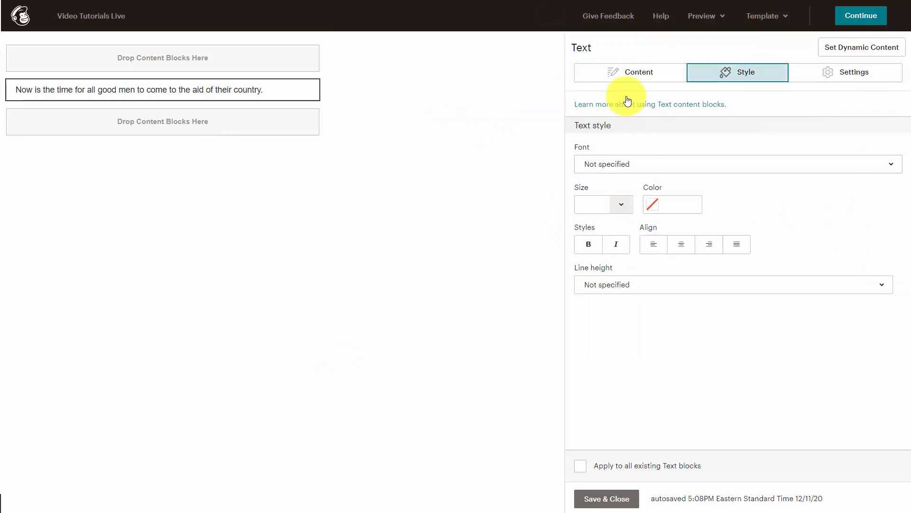
click(645, 72)
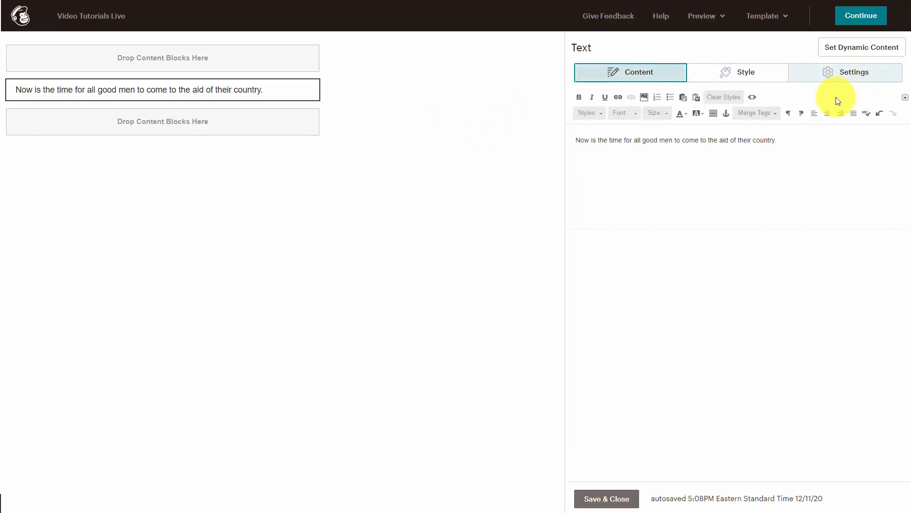
click(601, 502)
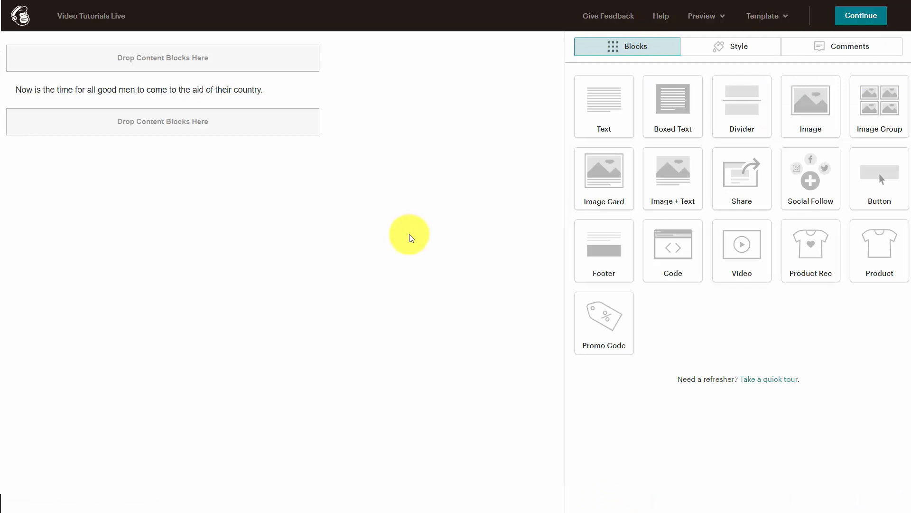
click(716, 15)
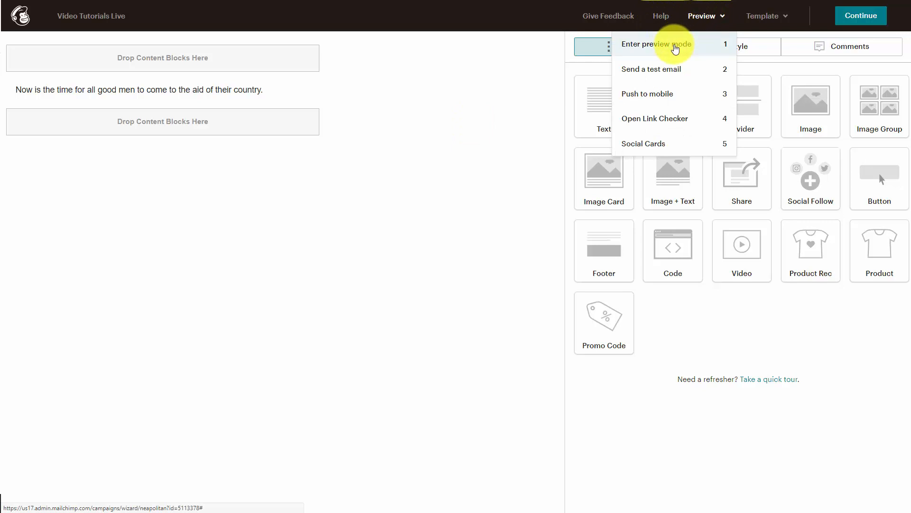
click(675, 48)
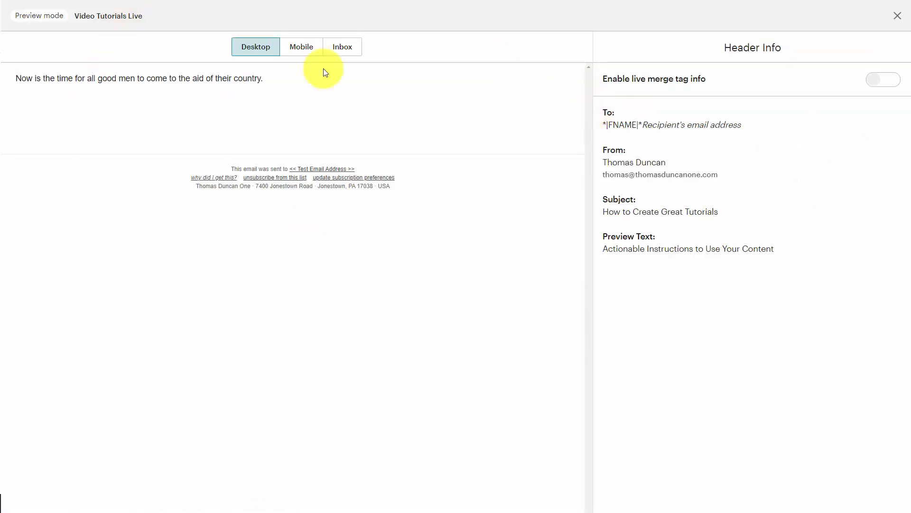
click(297, 46)
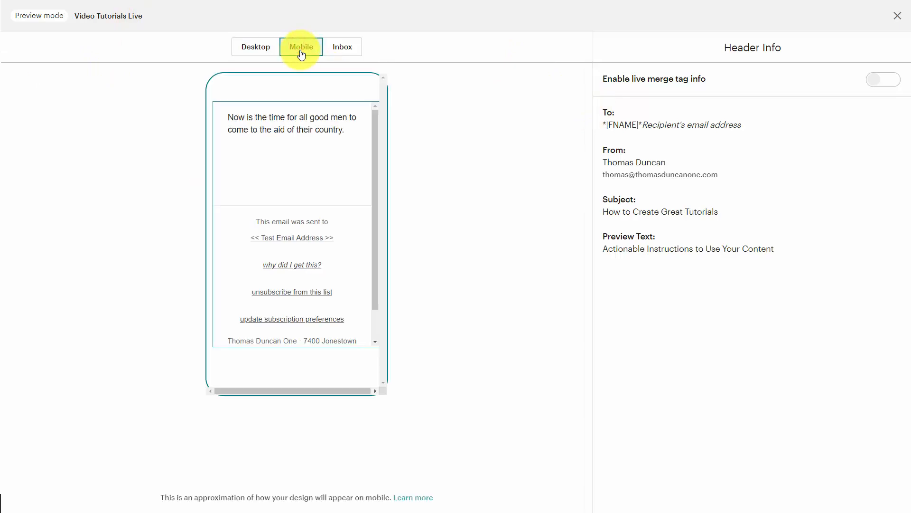
click(348, 46)
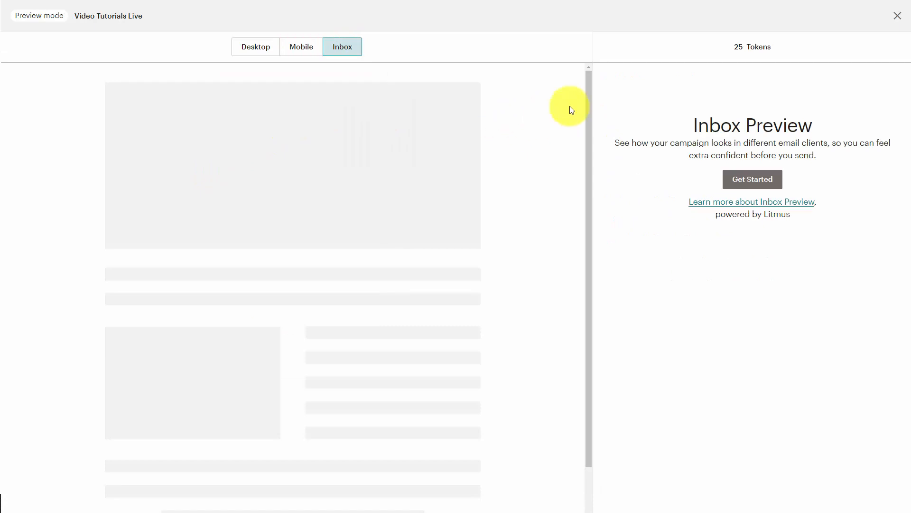
click(897, 16)
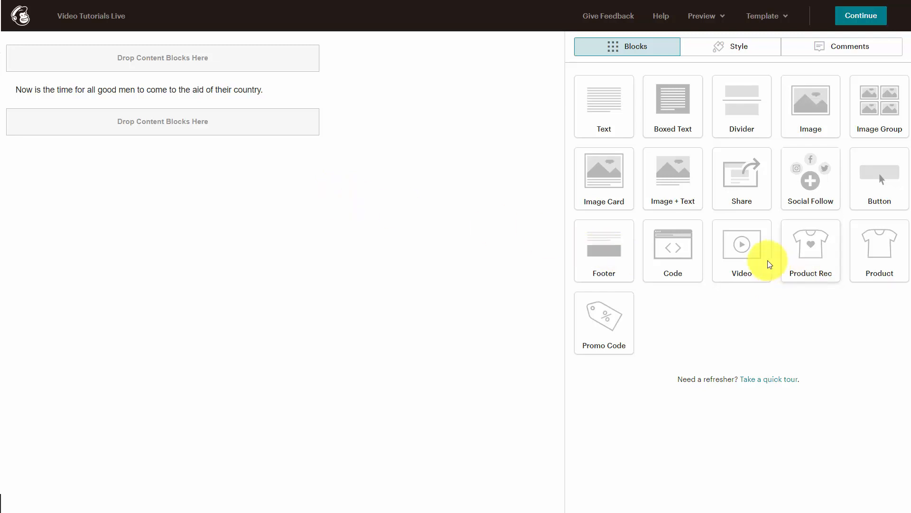
Step: Add a Video block below the text line, then delete it
drag(739, 247, 141, 107)
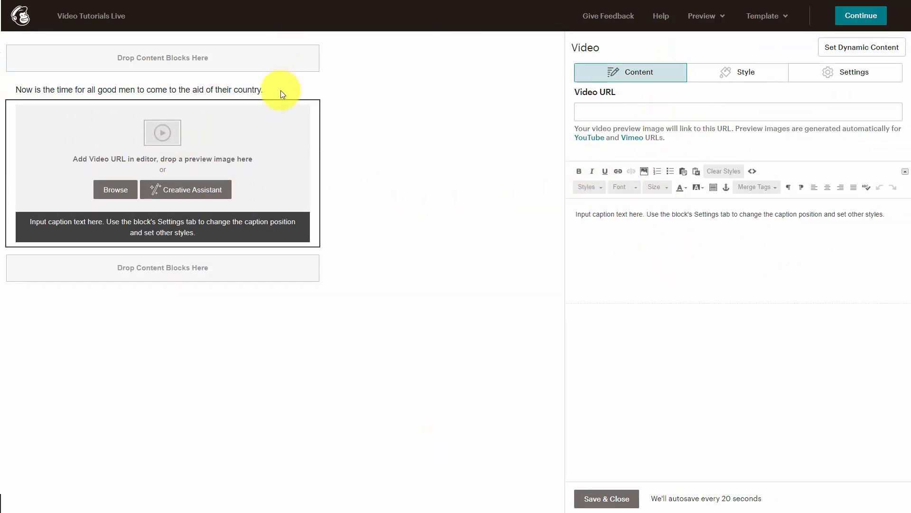
click(308, 112)
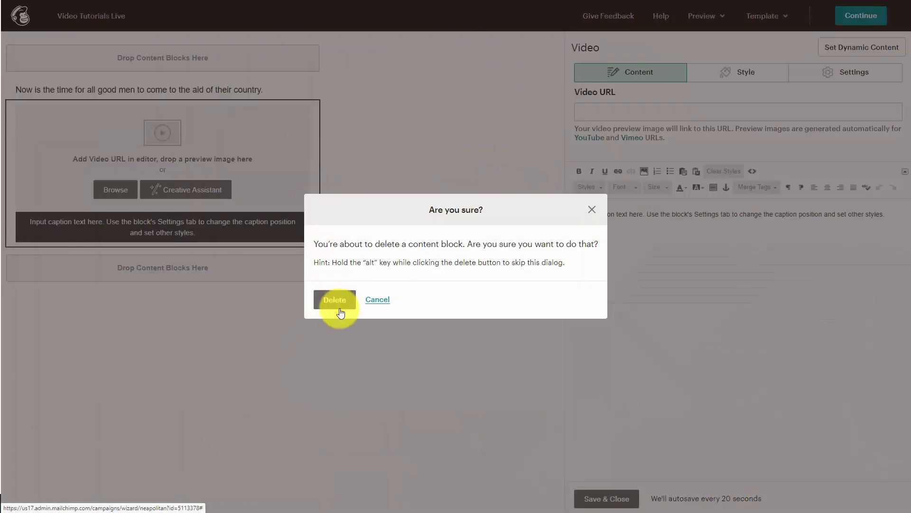
click(340, 302)
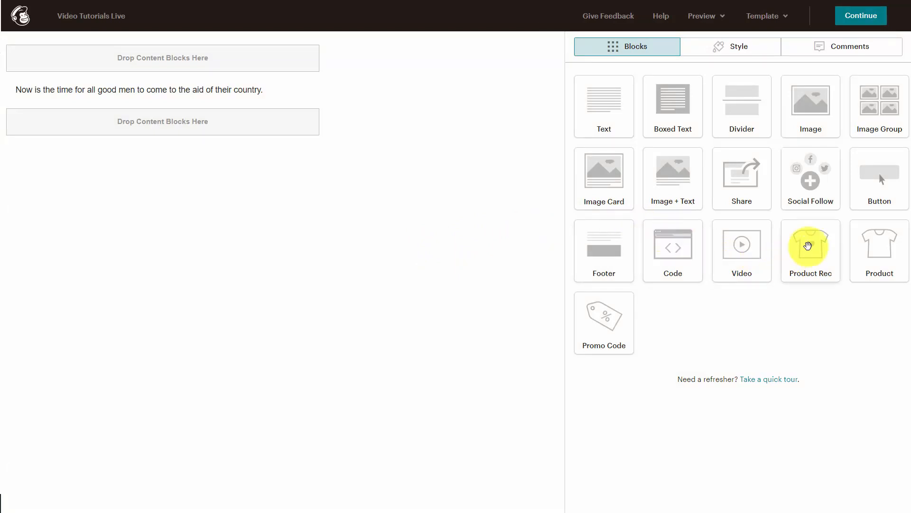
Step: Add a Product Rec block below the text line, then delete it
click(808, 246)
drag(808, 245, 260, 128)
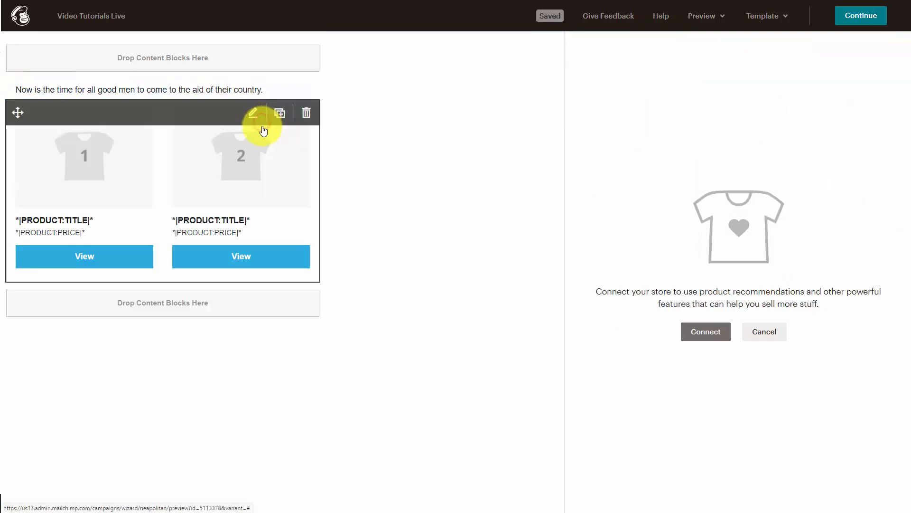
click(306, 112)
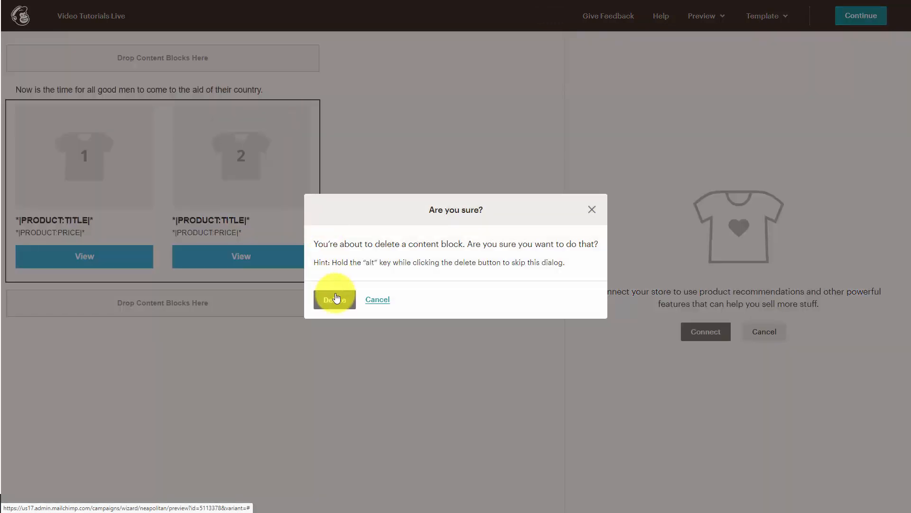
click(335, 299)
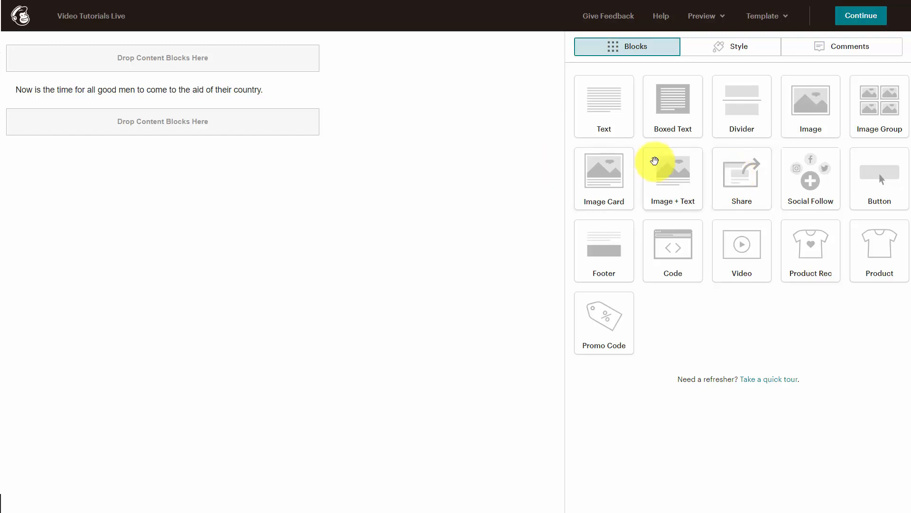
Step: Add an Image block above the text line, then delete it
drag(813, 112, 212, 59)
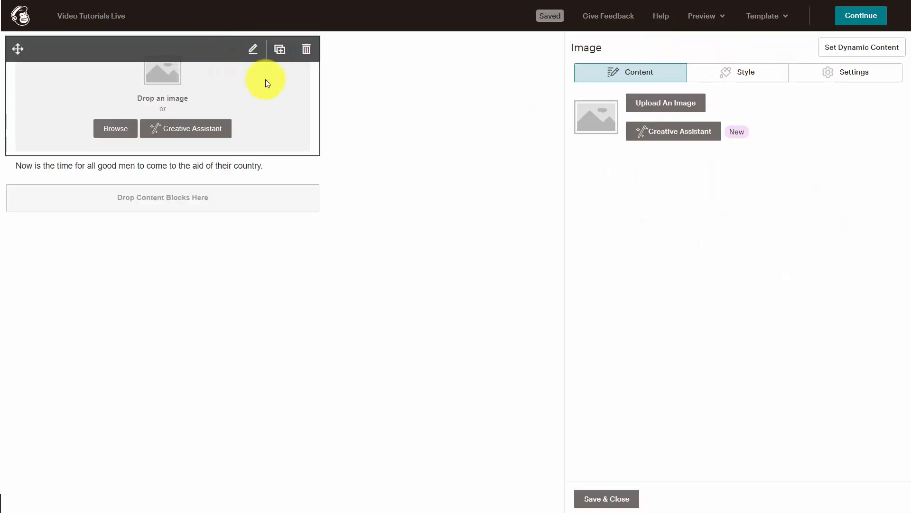
click(306, 49)
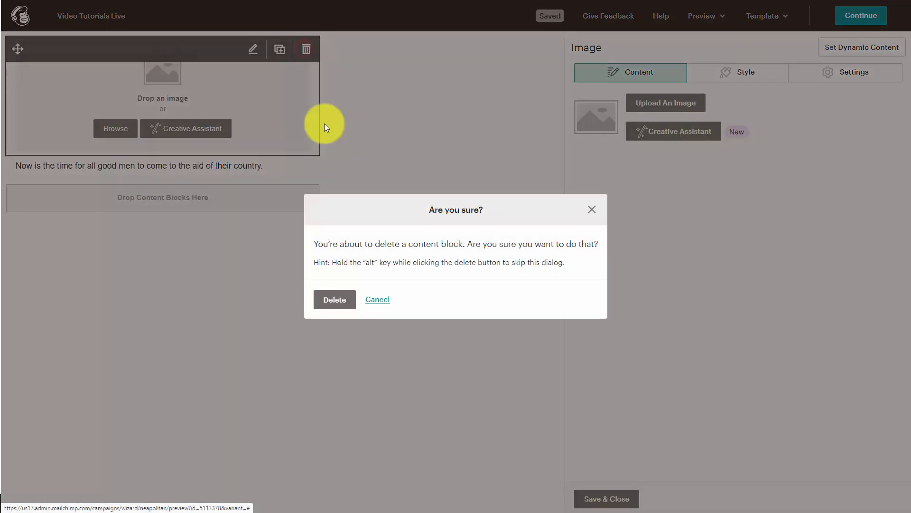
click(338, 305)
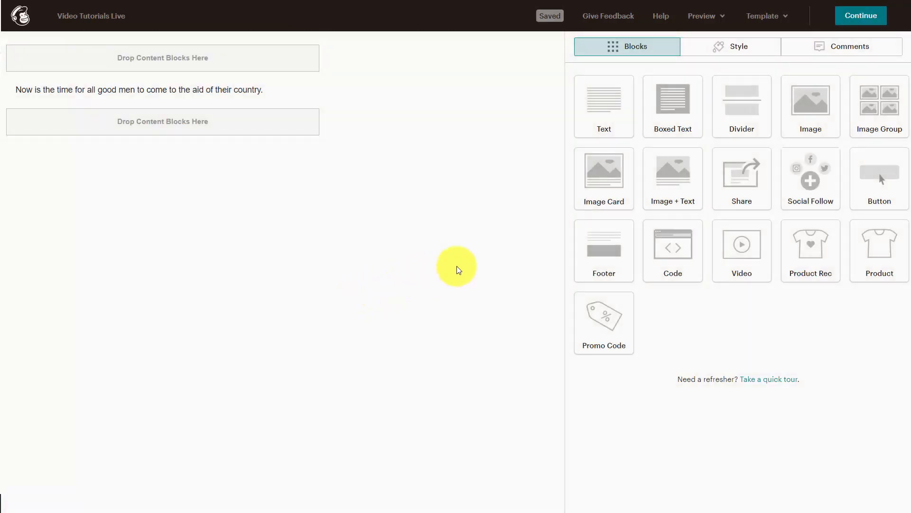
Step: Add and delete an Image + Text block, then show the Style sections
drag(677, 171, 199, 85)
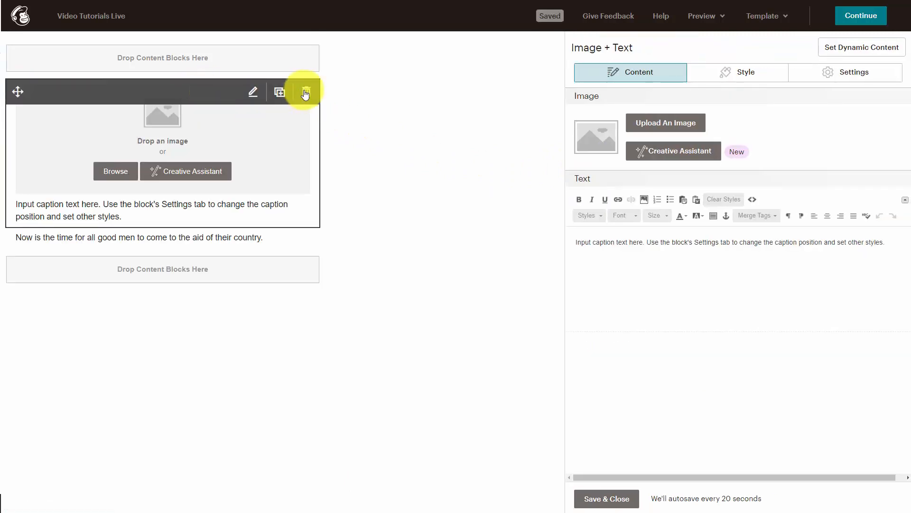
click(304, 90)
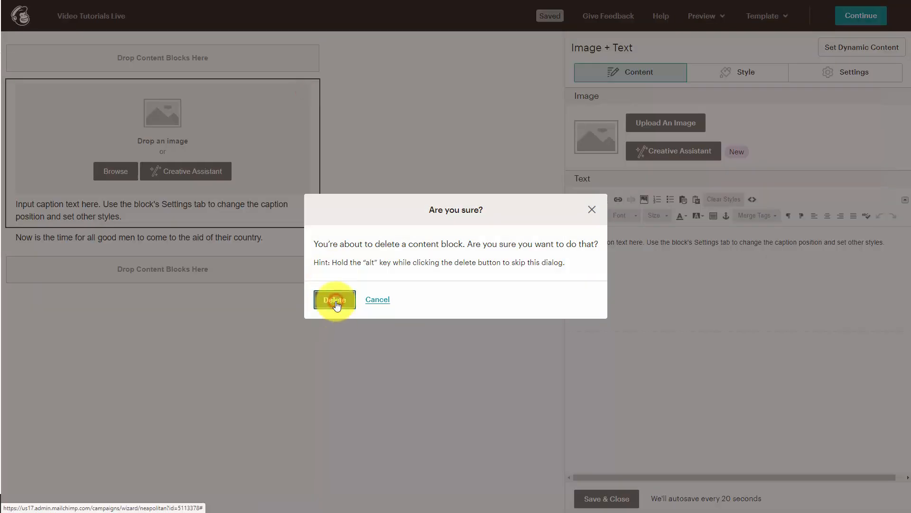
click(335, 299)
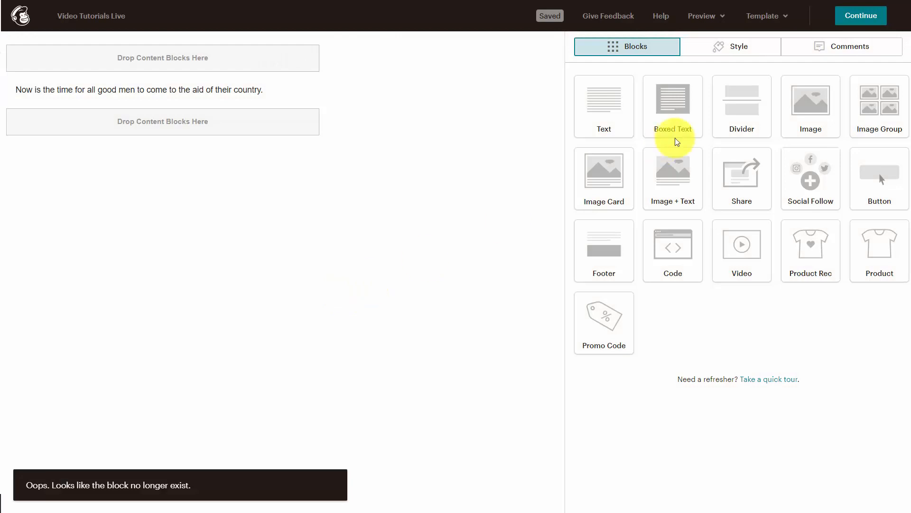
click(746, 56)
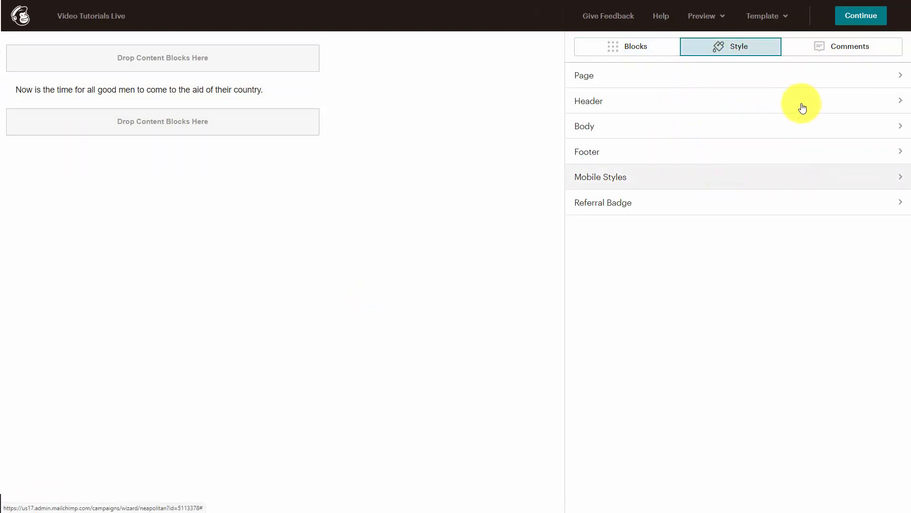
Step: Look at the Footer and Mobile Styles settings without changing them
click(828, 112)
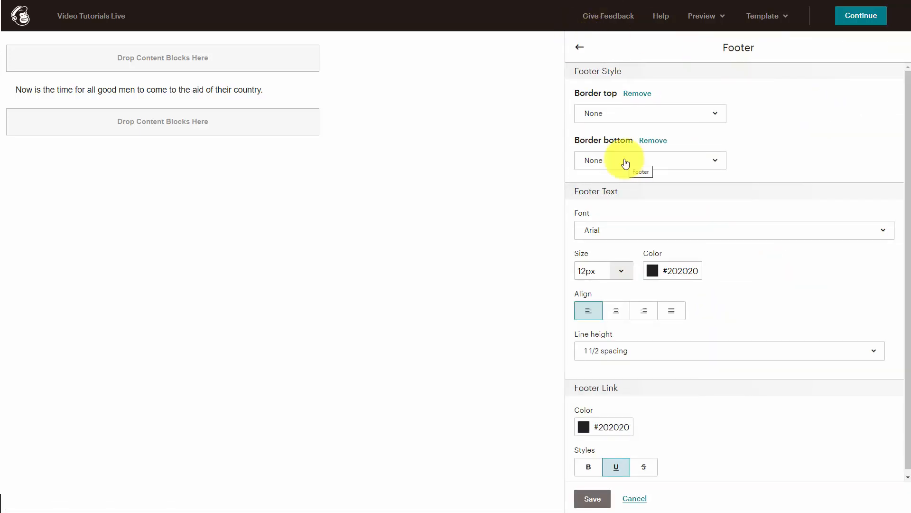
click(580, 50)
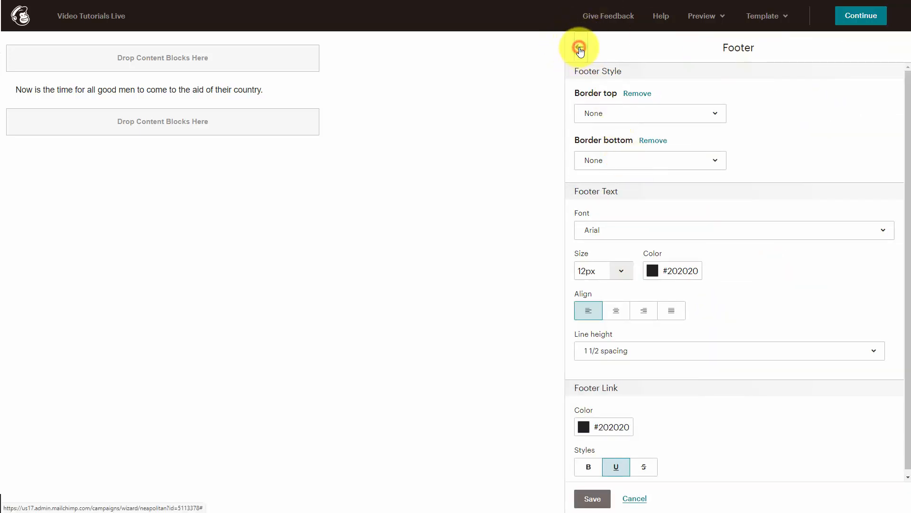
click(620, 181)
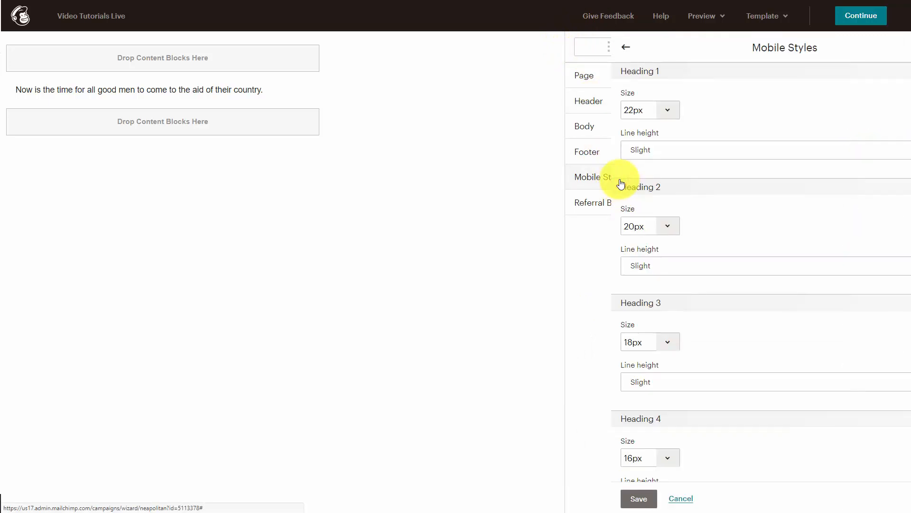
click(583, 49)
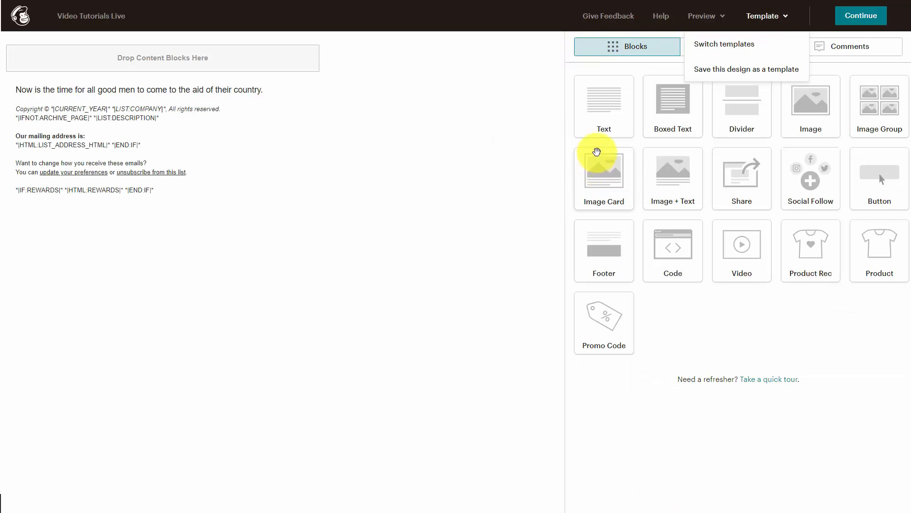
Step: Switch the email to the Make an Announcement template and confirm the change
click(722, 76)
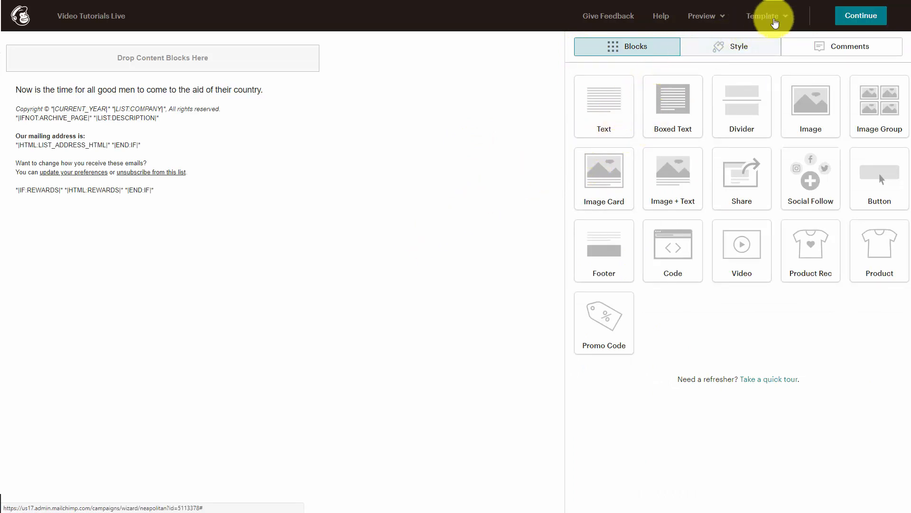
click(770, 16)
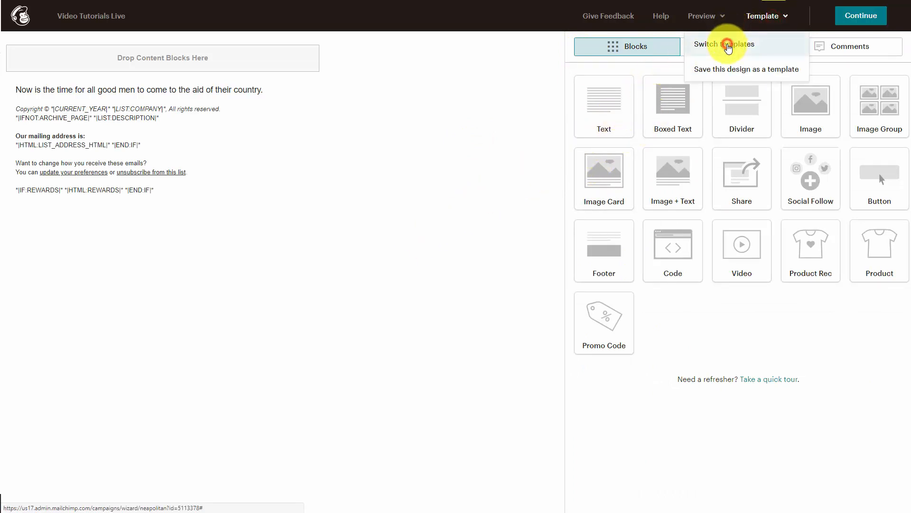
click(728, 46)
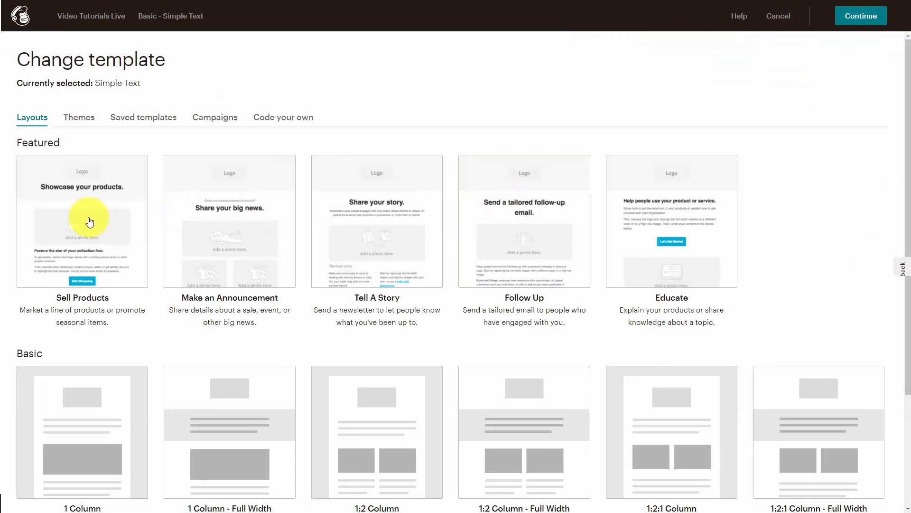
click(189, 229)
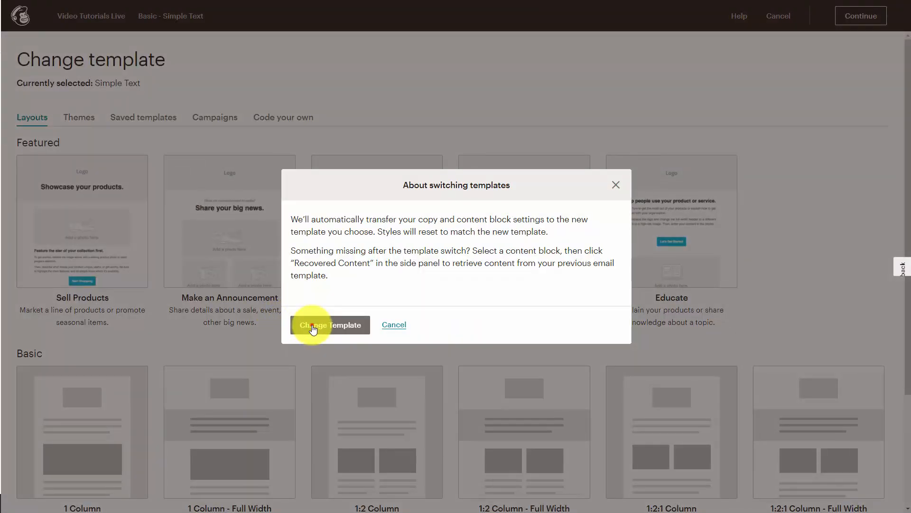
click(313, 325)
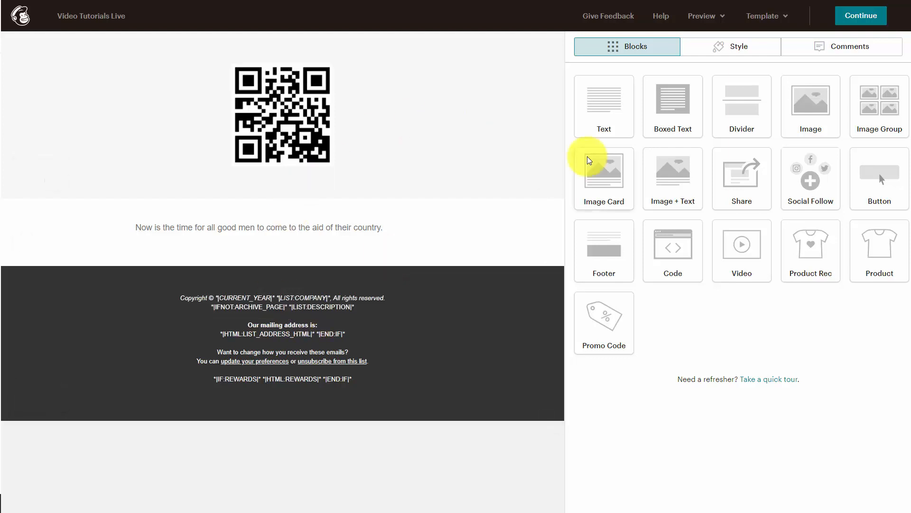
Step: Leave the design editor and return to the campaign summary
click(861, 17)
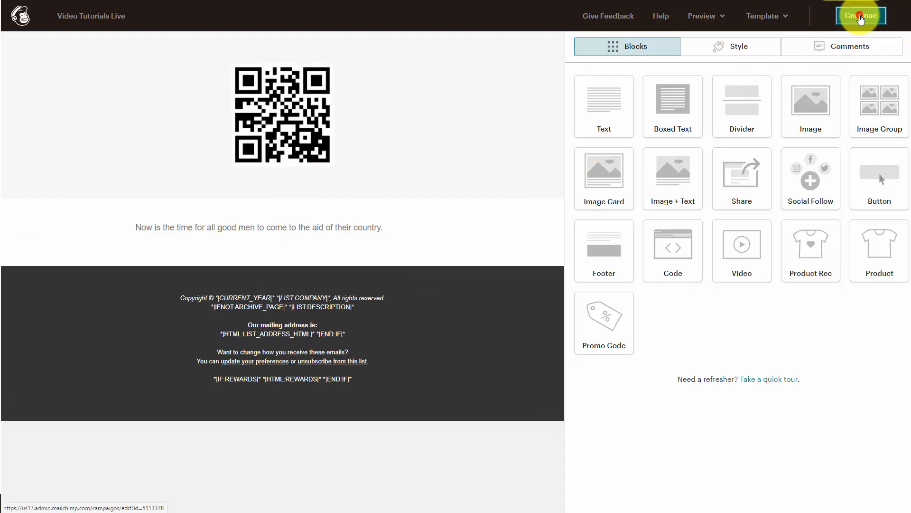